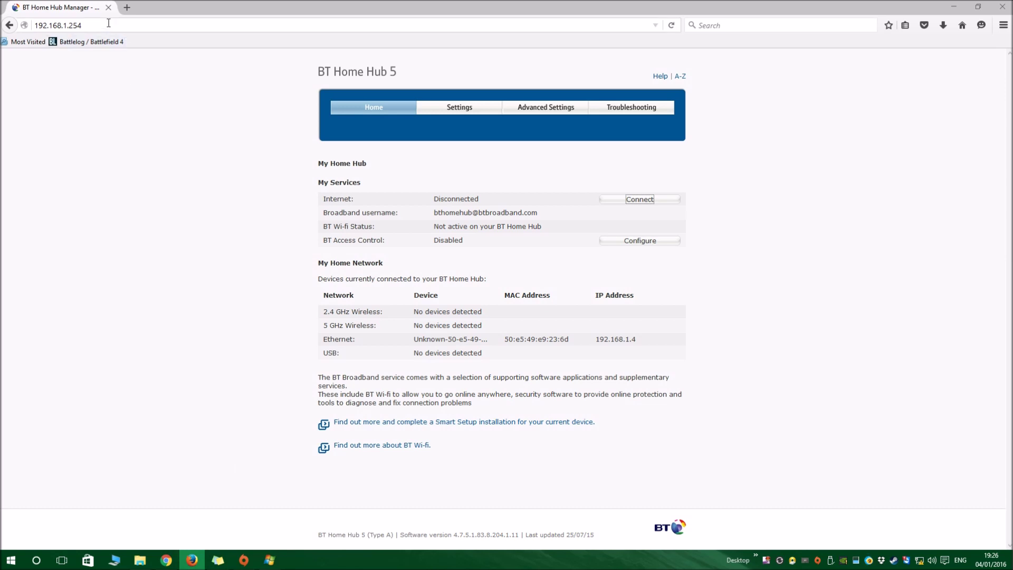
# - Log in to the hub manager with the admin password and enter Advanced Settings
pyautogui.click(32, 25)
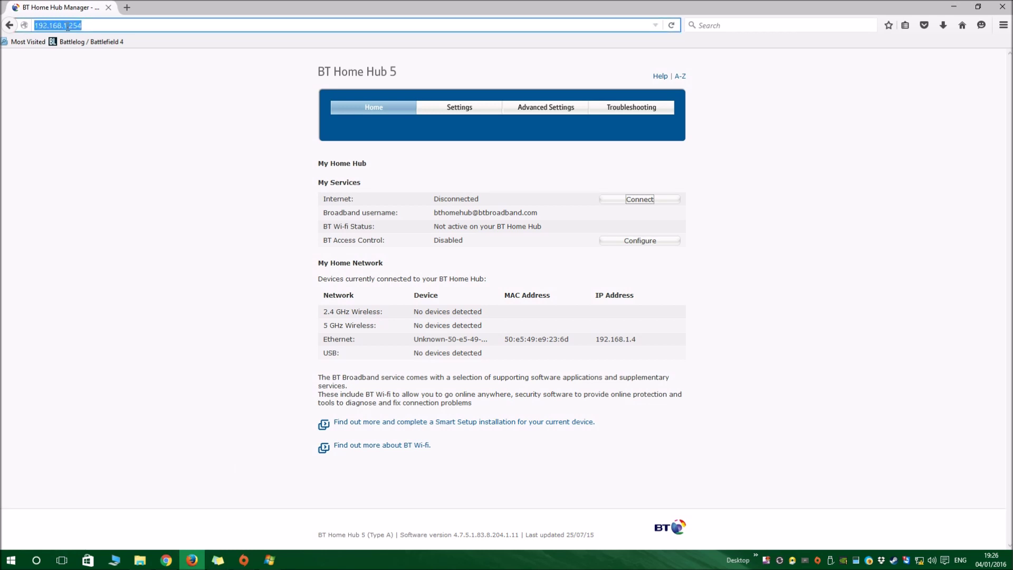
pyautogui.press('Right')
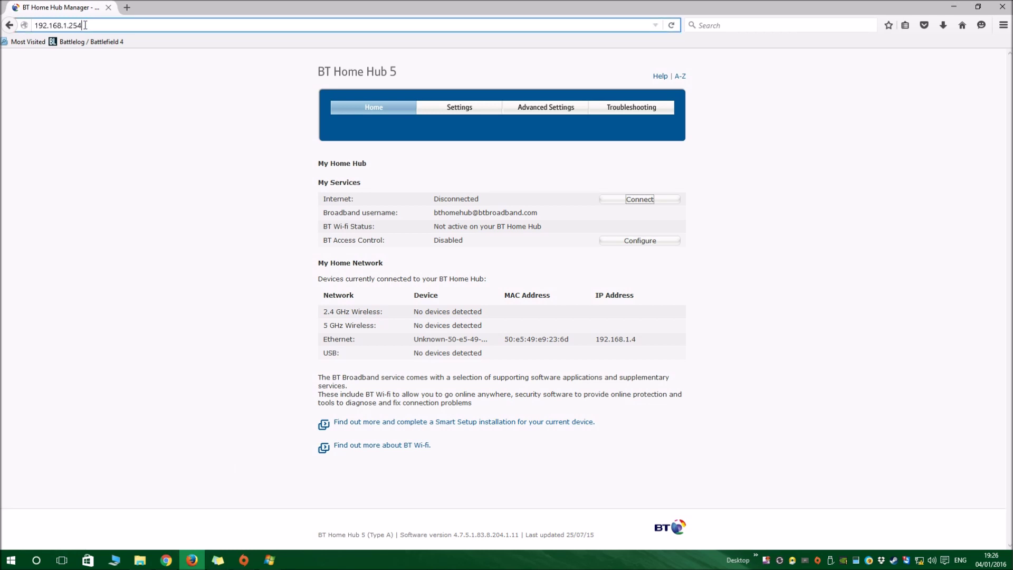
pyautogui.click(539, 110)
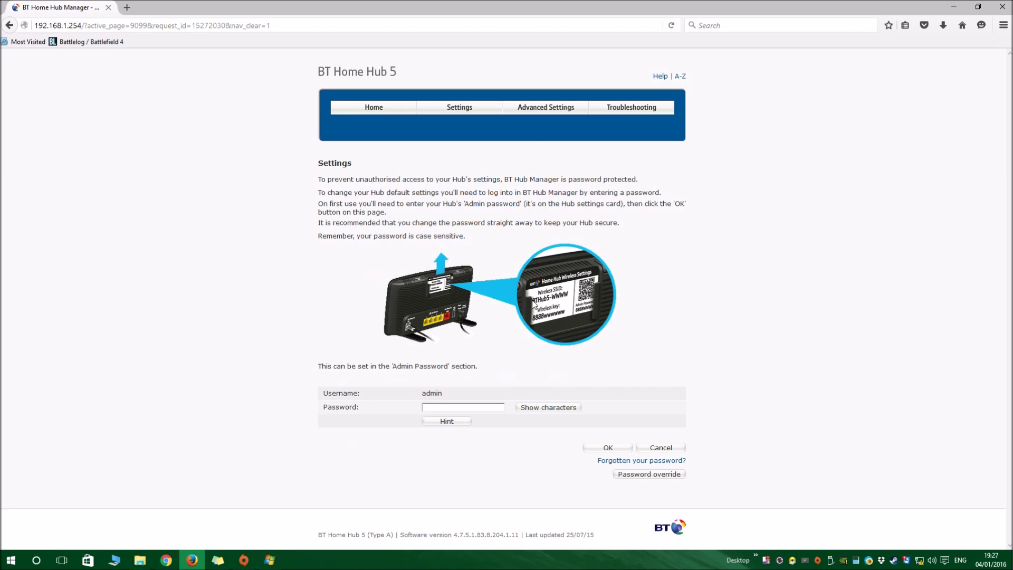
pyautogui.write('**********')
pyautogui.click(608, 448)
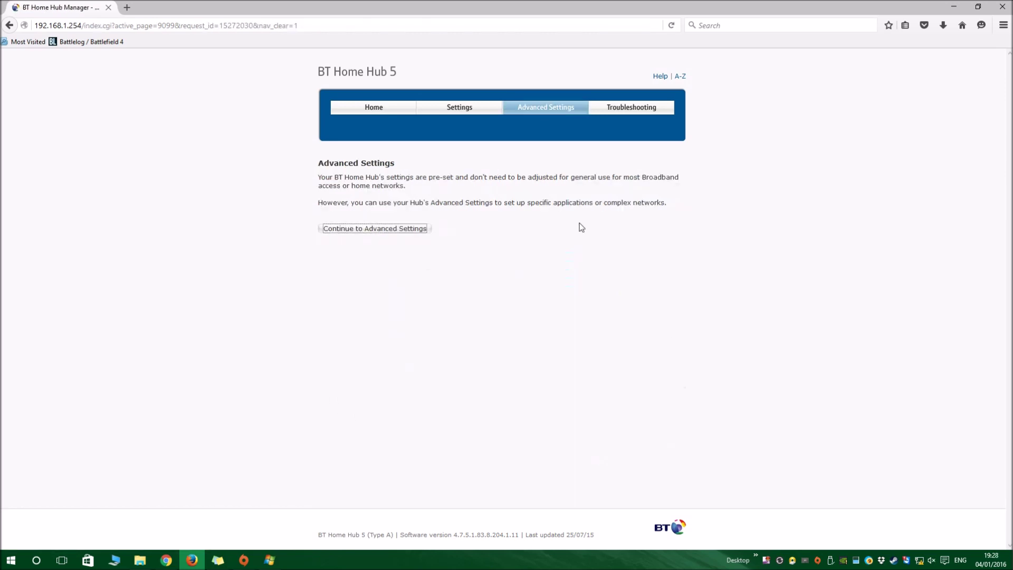
pyautogui.click(409, 231)
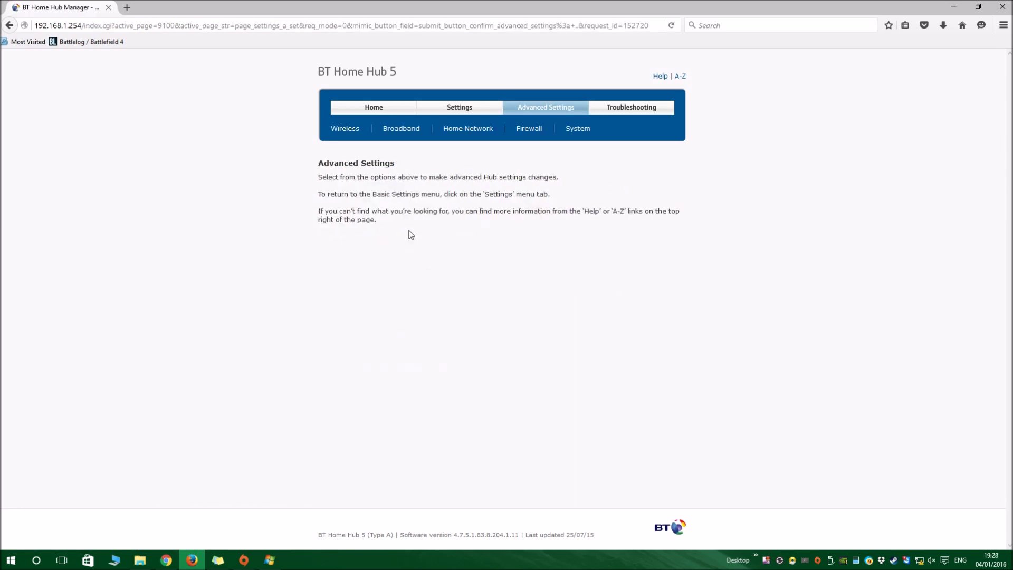
# - Replace the old admin password with a new one and decline Firefox's save-login offer
pyautogui.click(458, 108)
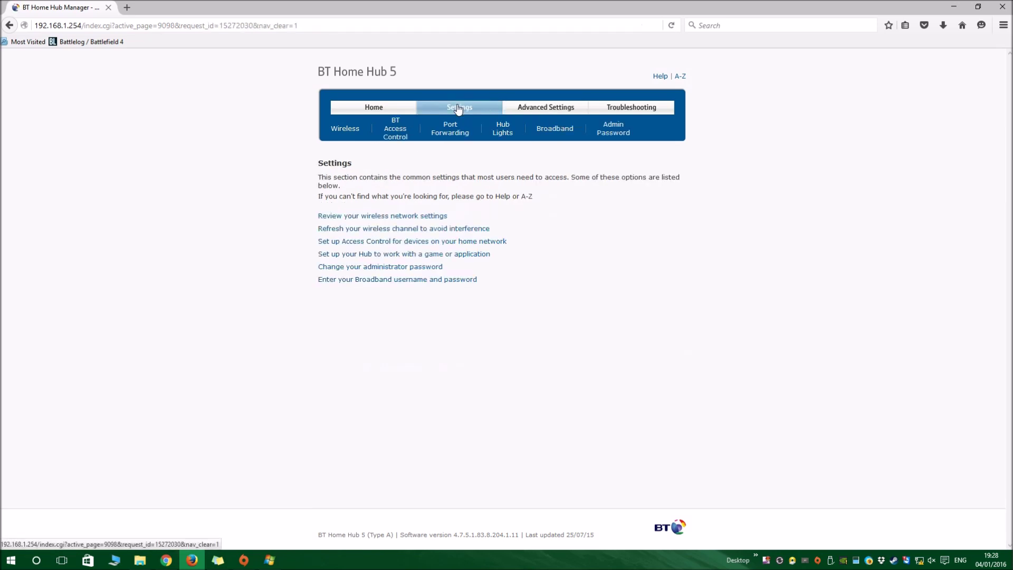
pyautogui.click(613, 132)
pyautogui.click(453, 242)
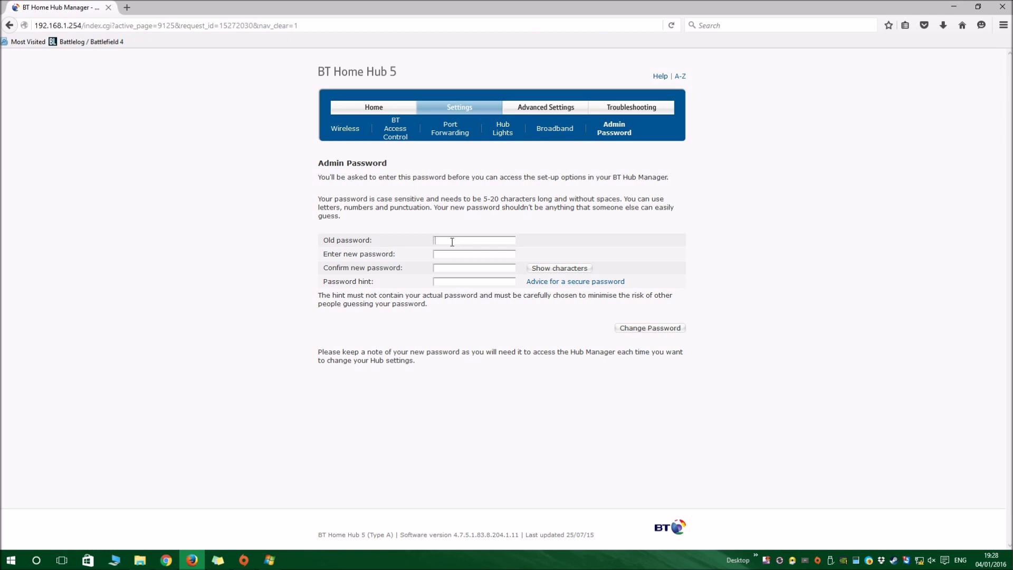
pyautogui.click(457, 254)
pyautogui.write('•••••••••')
pyautogui.write('•••••••••')
pyautogui.press('Return')
pyautogui.click(652, 328)
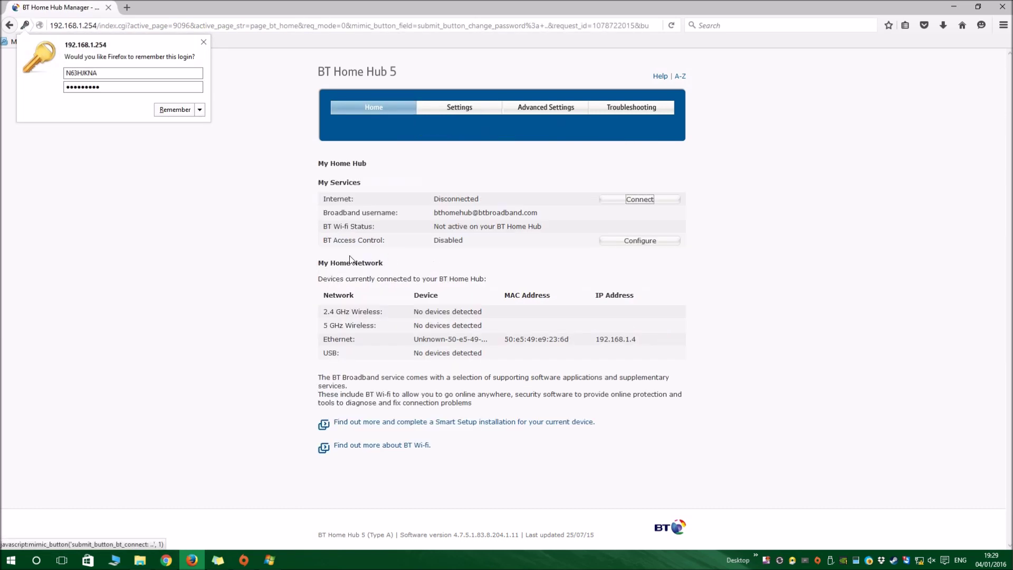
pyautogui.click(204, 42)
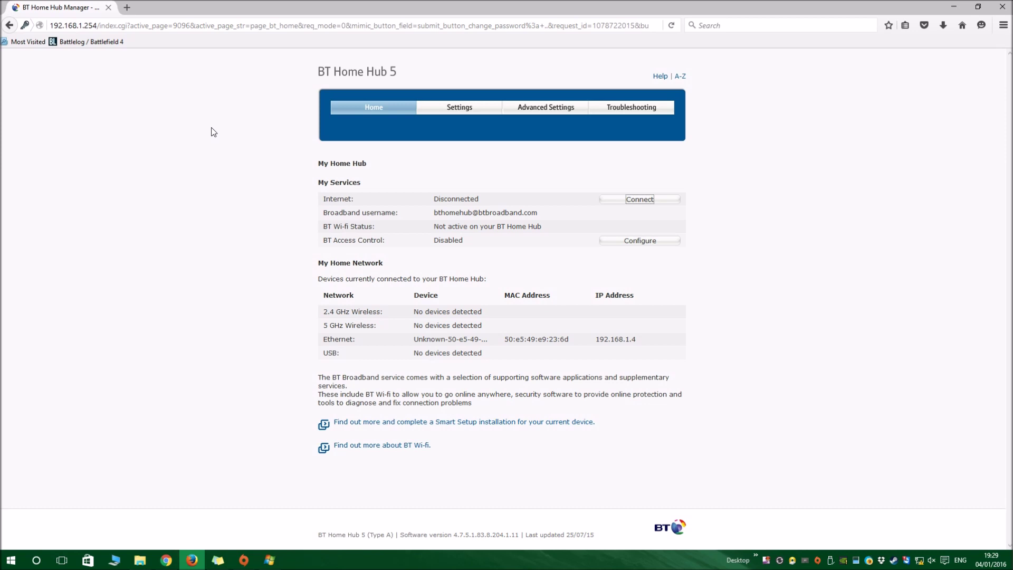
pyautogui.click(560, 112)
# - Under Home Network > IP Addresses, change the hub IP's last part from 254 to 10 and confirm
pyautogui.click(396, 231)
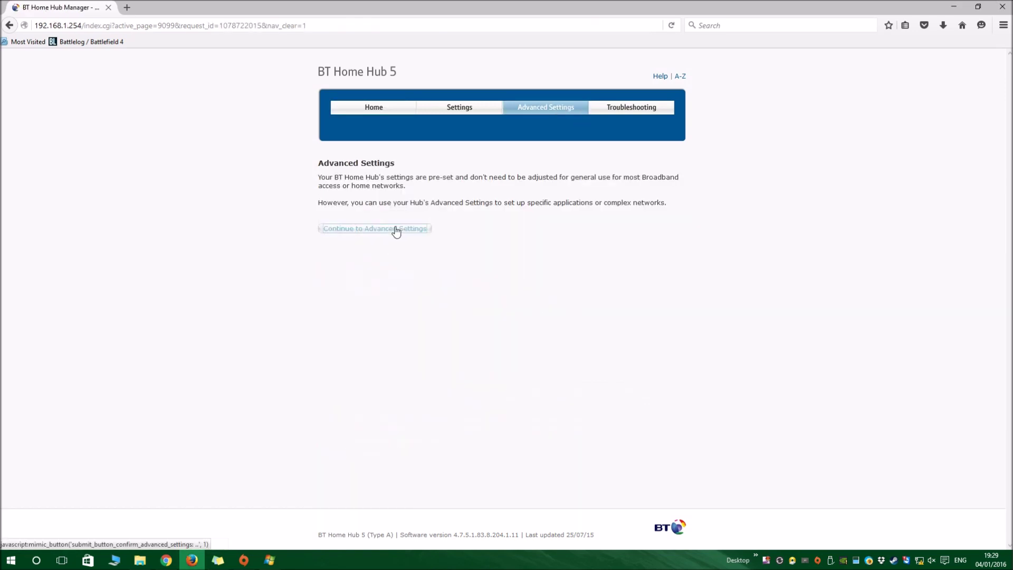
pyautogui.click(470, 128)
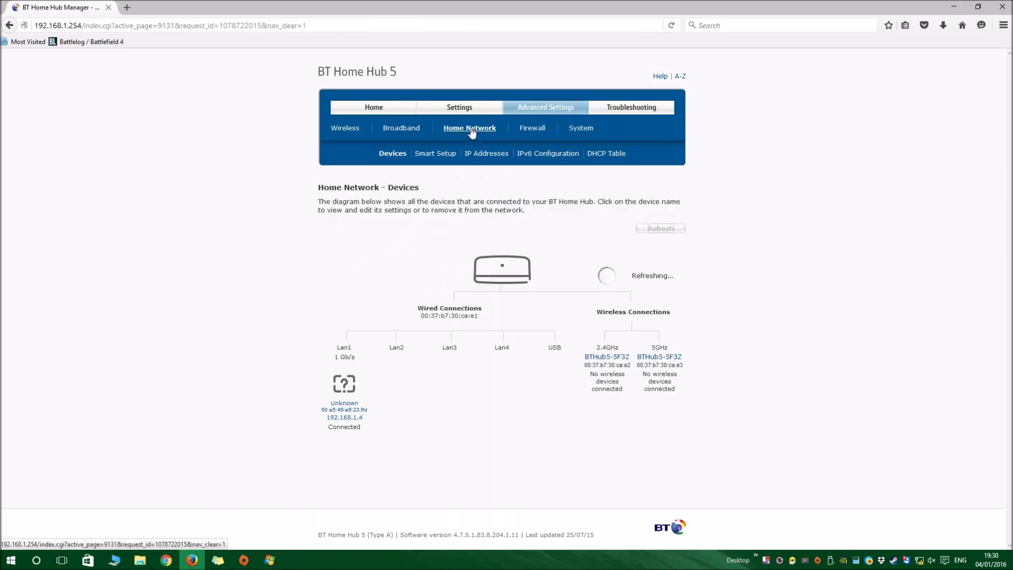
pyautogui.click(487, 154)
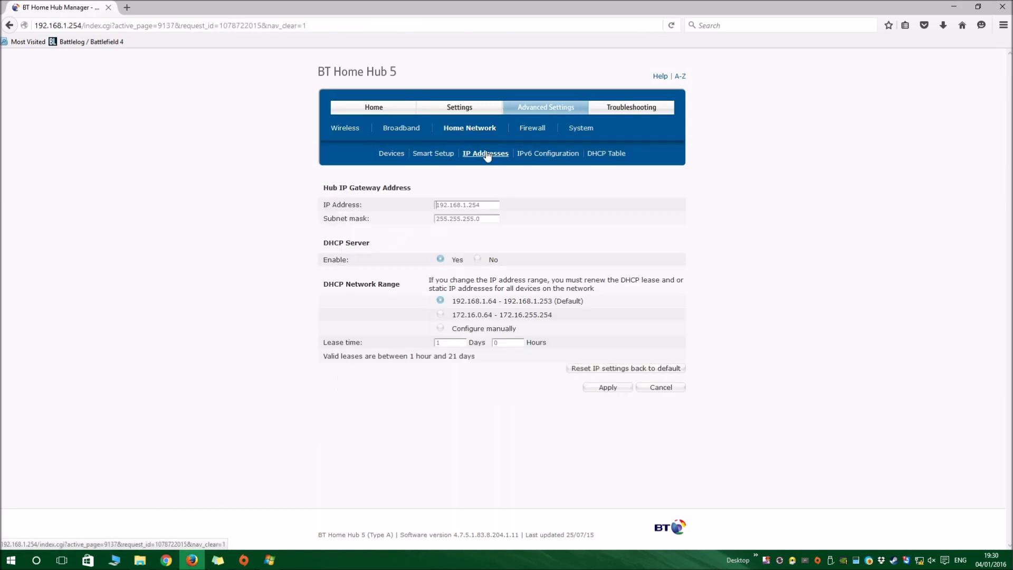
pyautogui.doubleClick(484, 205)
pyautogui.click(486, 205)
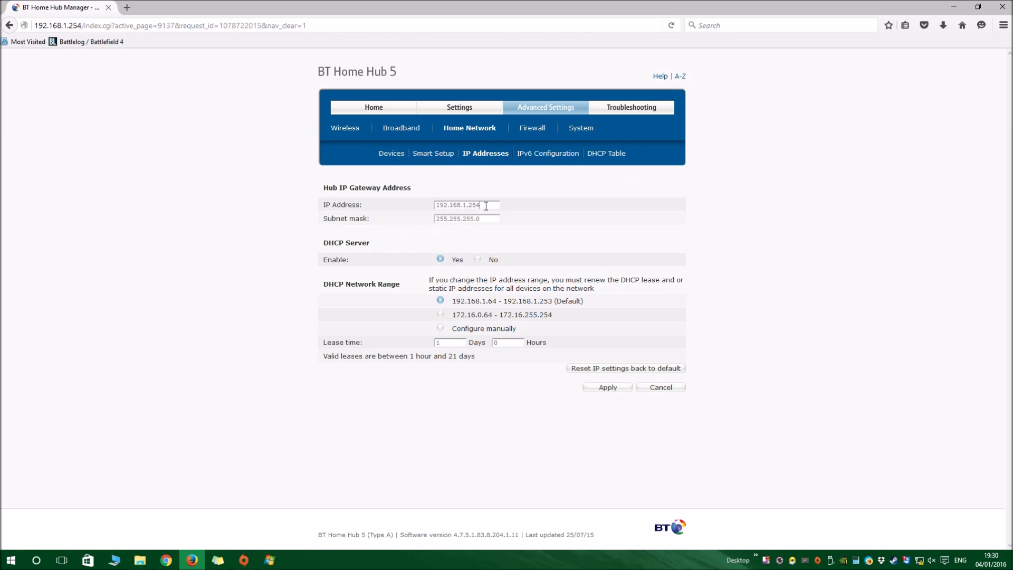
pyautogui.doubleClick(467, 205)
pyautogui.click(485, 203)
pyautogui.moveTo(483, 205); pyautogui.dragTo(471, 205)
pyautogui.write('10')
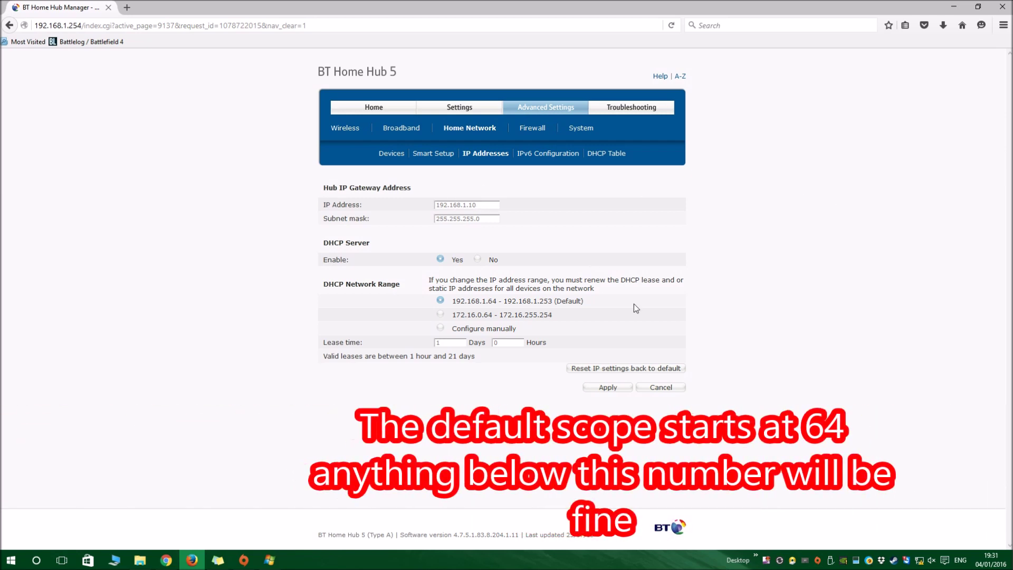
pyautogui.click(596, 389)
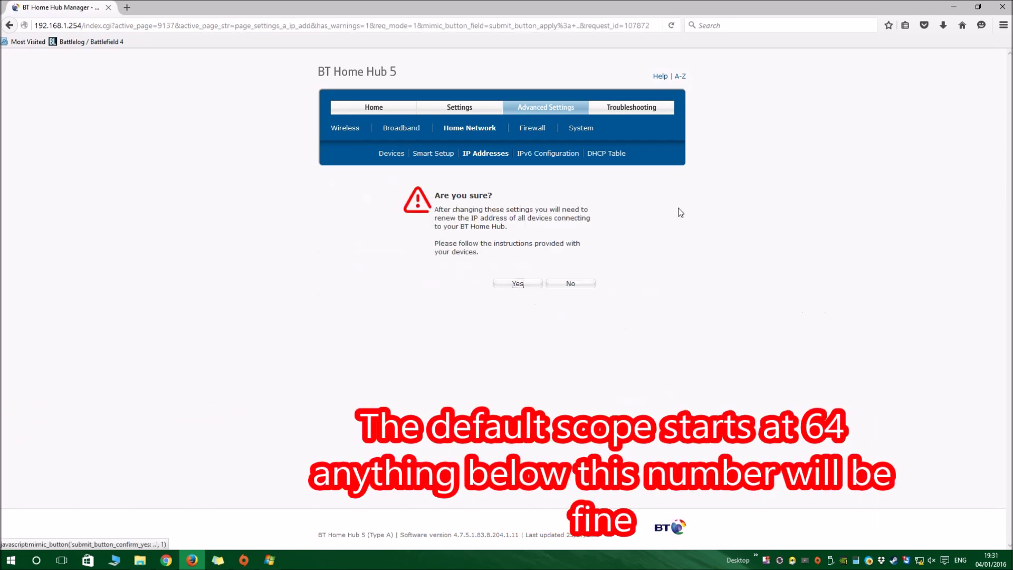
pyautogui.click(517, 285)
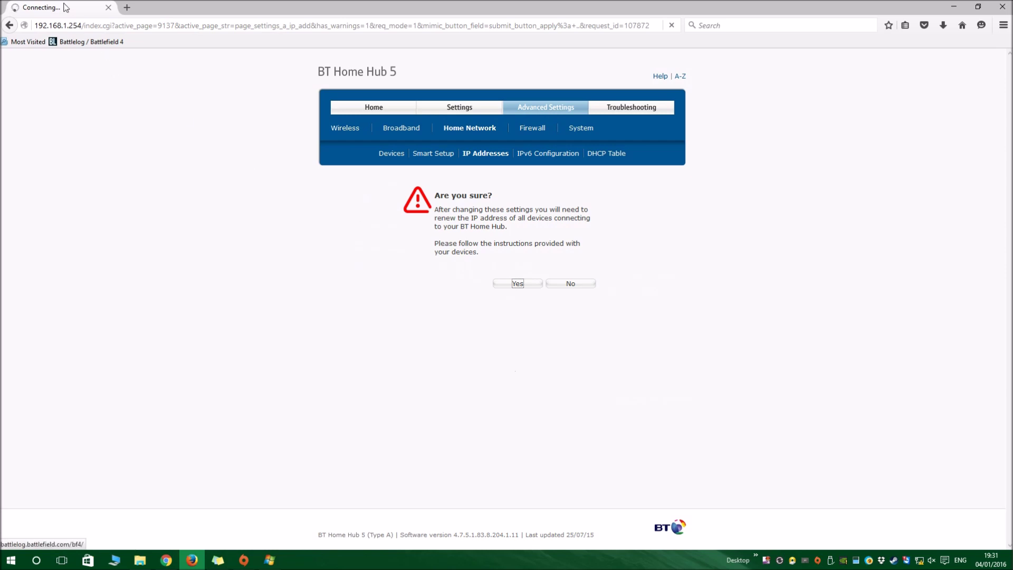
# - Close the stalled hub tab and load 192.168.1.10 in Firefox
pyautogui.click(109, 8)
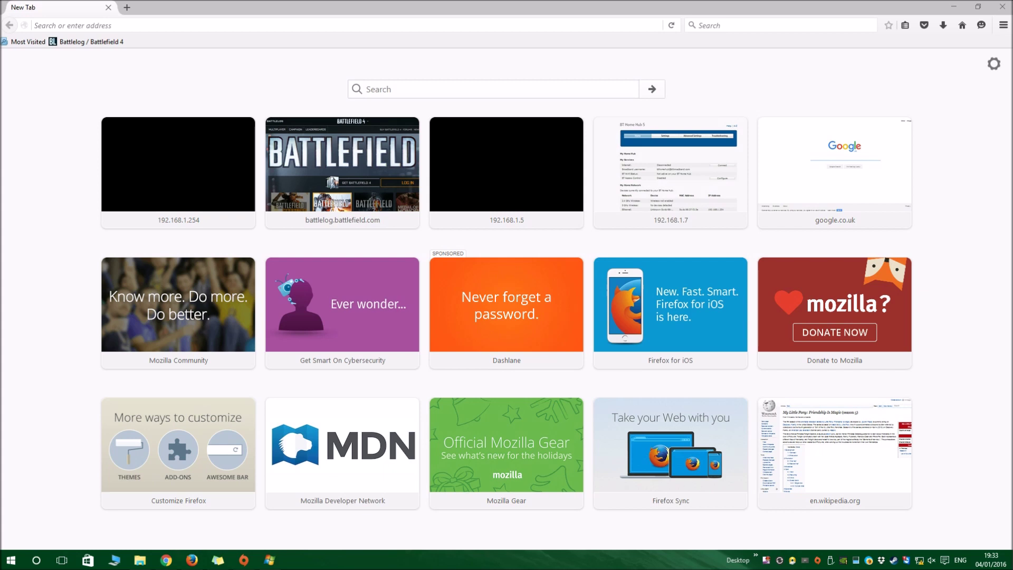
pyautogui.click(300, 24)
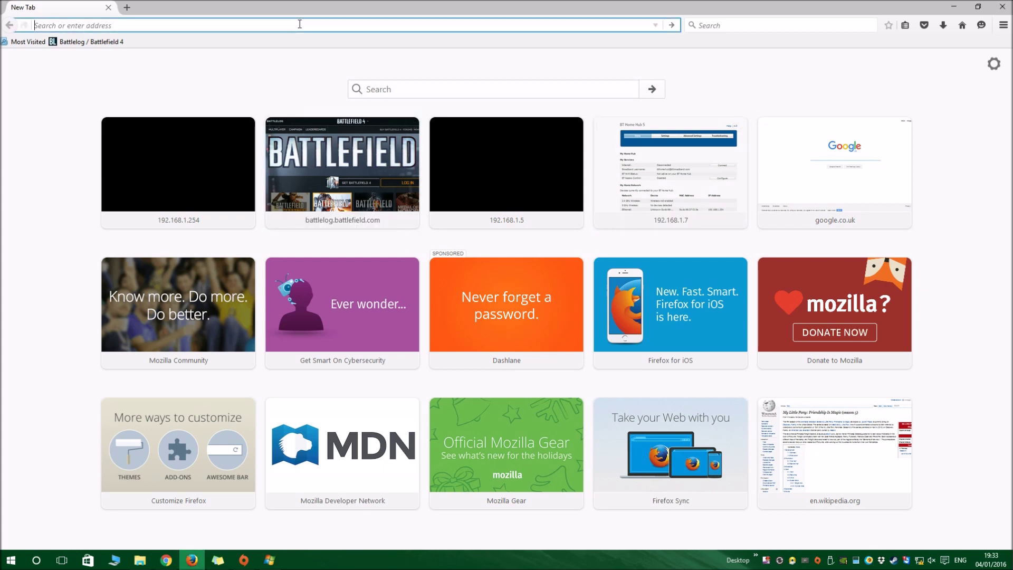
pyautogui.write('19.')
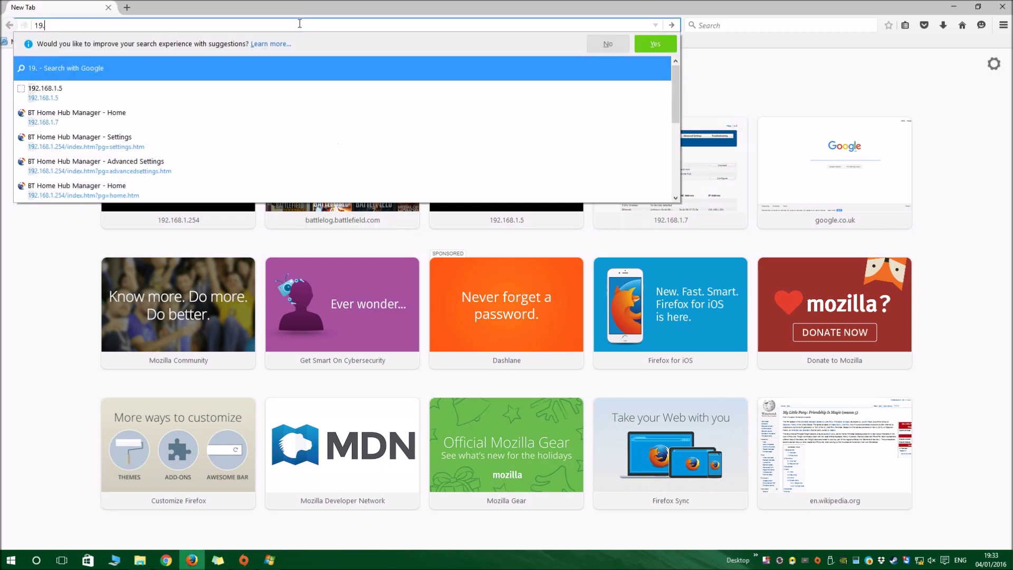
pyautogui.press('BackSpace')
pyautogui.write('2.168.')
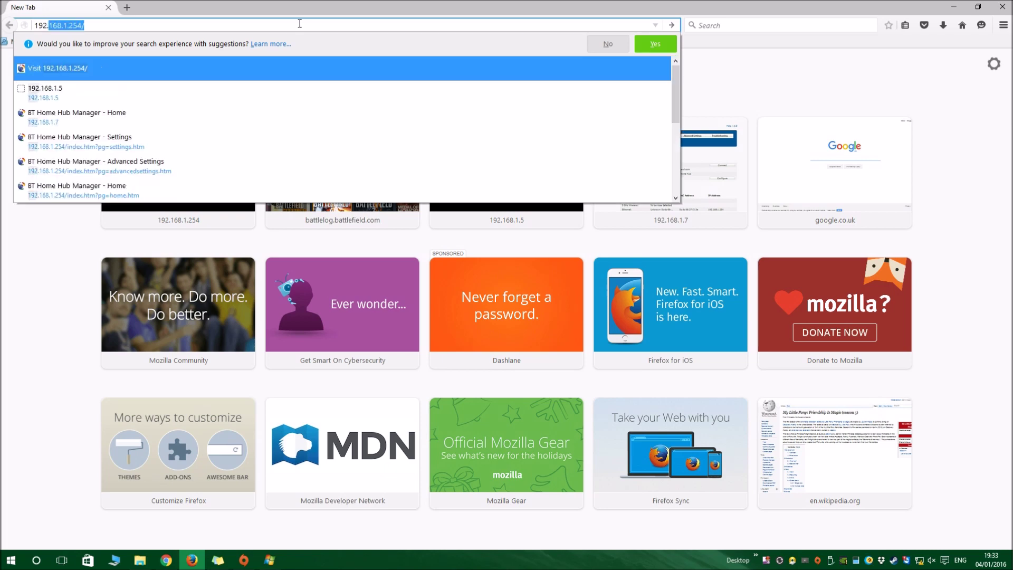
pyautogui.write('1.10')
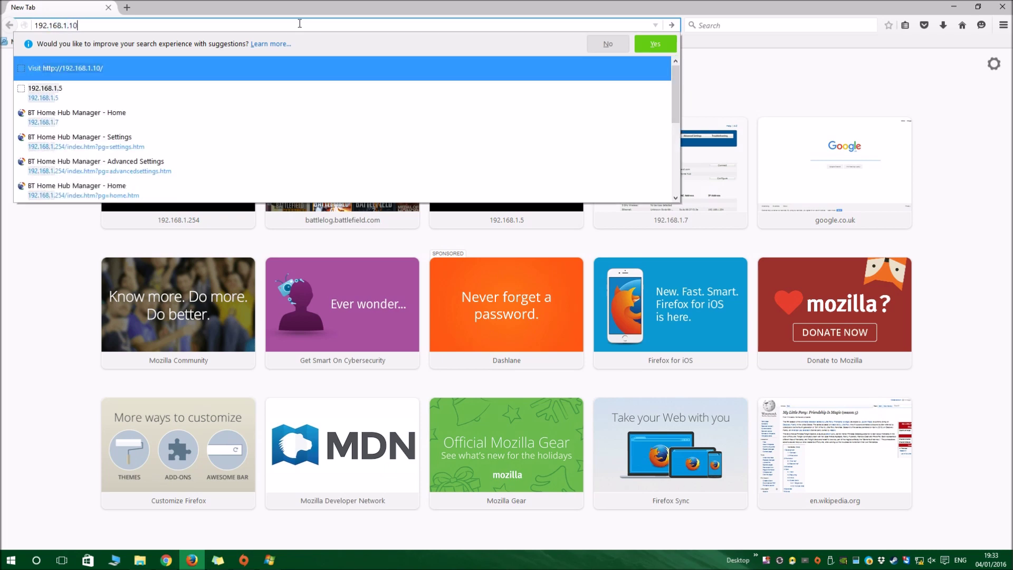
pyautogui.press('Return')
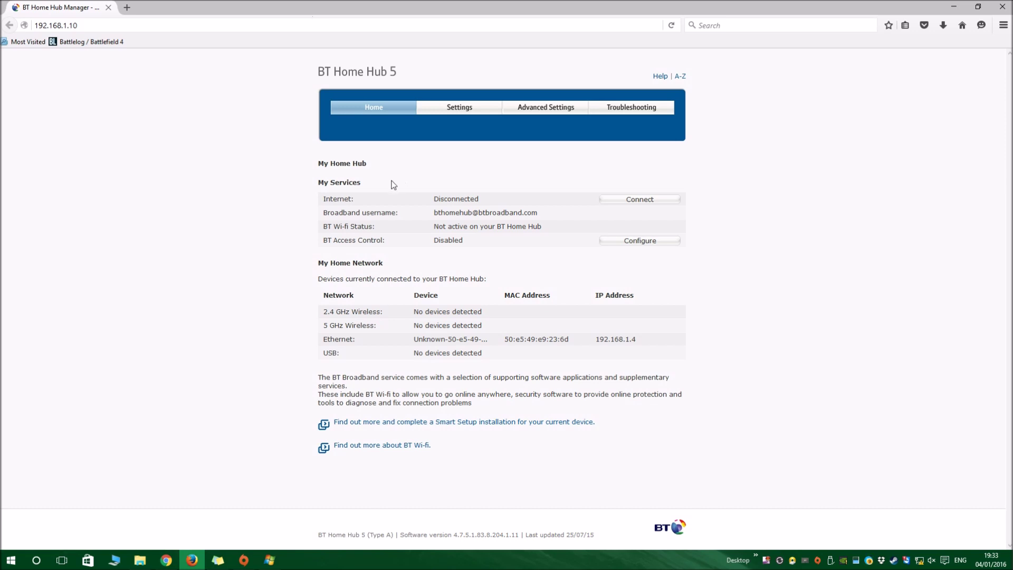
# - Log back in as admin at the new address and enter Advanced Settings
pyautogui.click(534, 111)
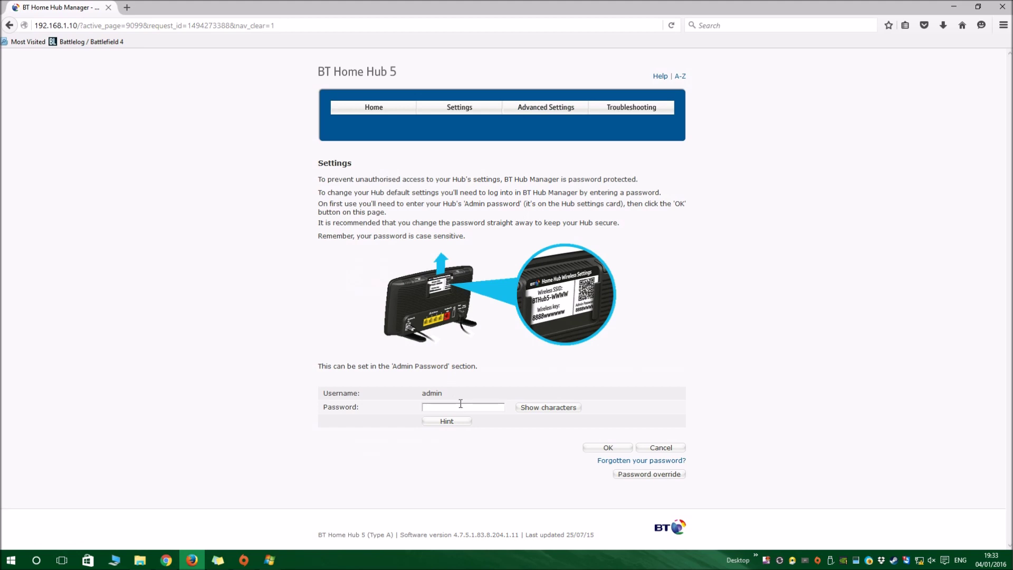
pyautogui.write('•••••••••')
pyautogui.press('Return')
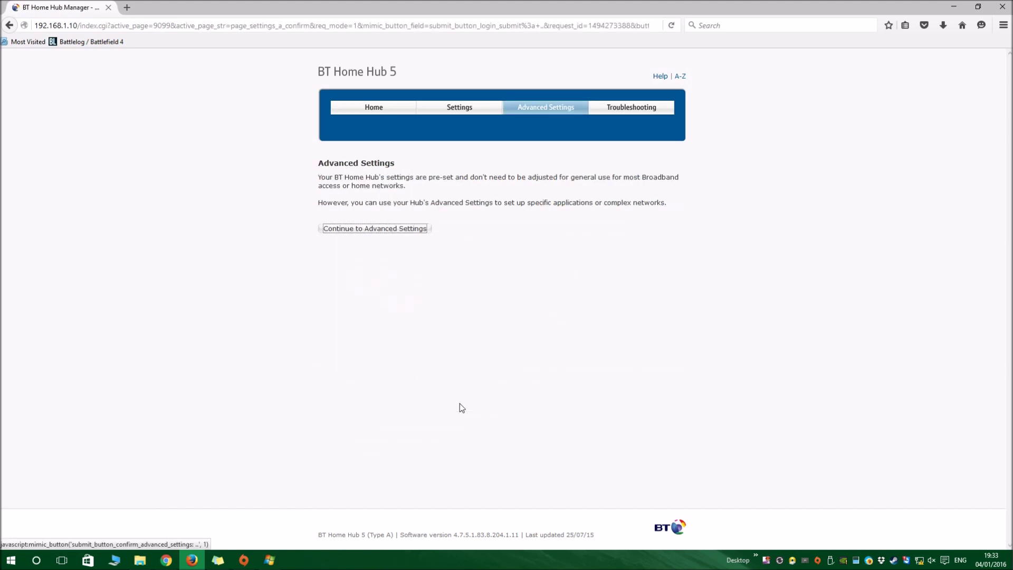
pyautogui.click(358, 229)
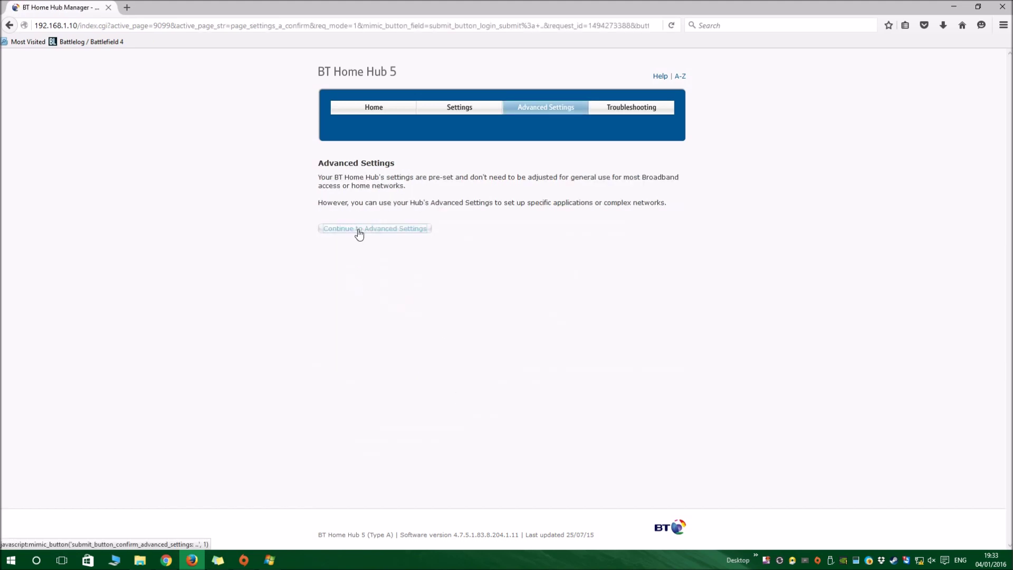
# - Set DHCP Enable to No under Home Network > IP Addresses and confirm applying it
pyautogui.click(468, 129)
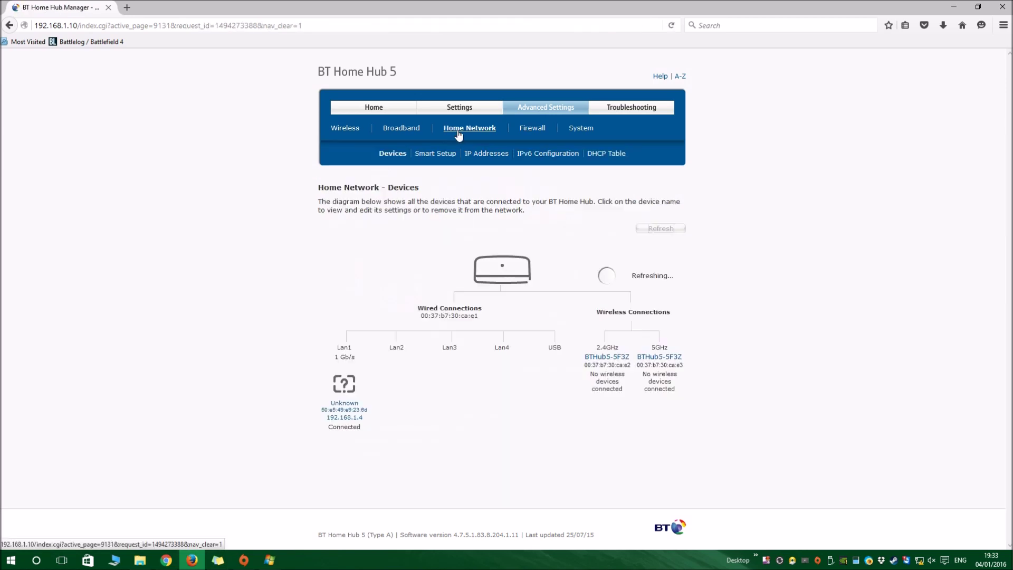
pyautogui.click(488, 156)
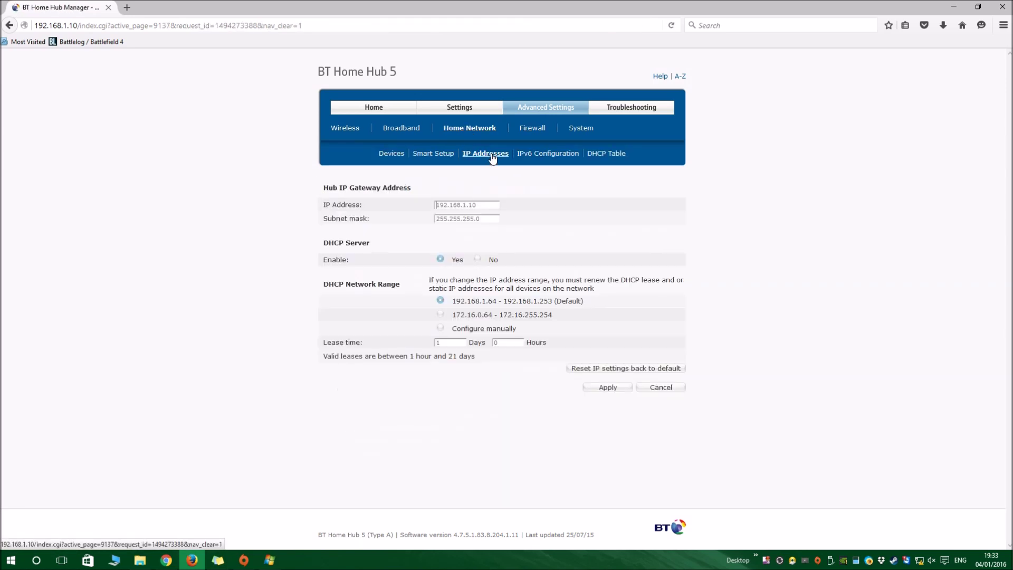
pyautogui.click(477, 261)
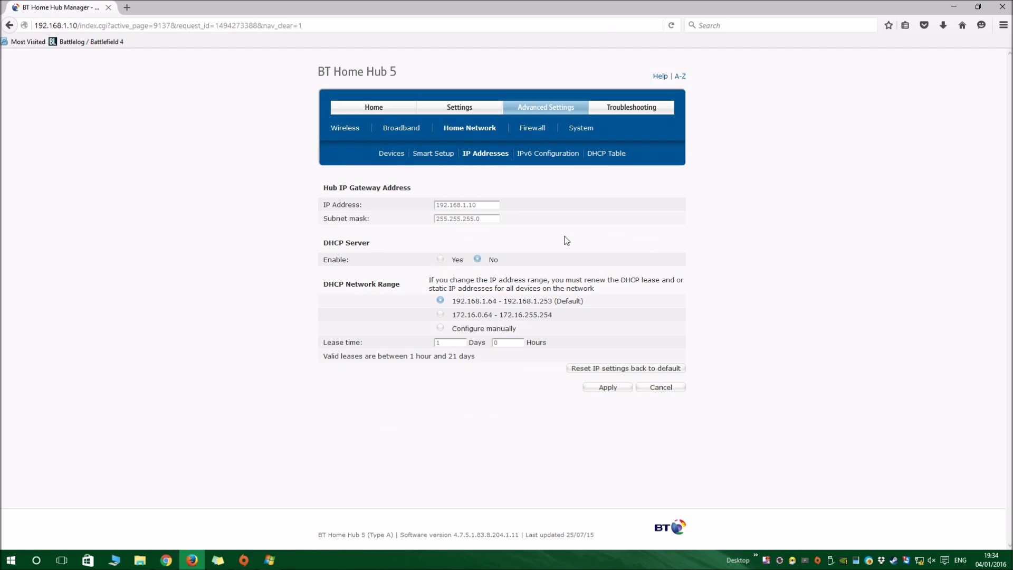
pyautogui.click(607, 388)
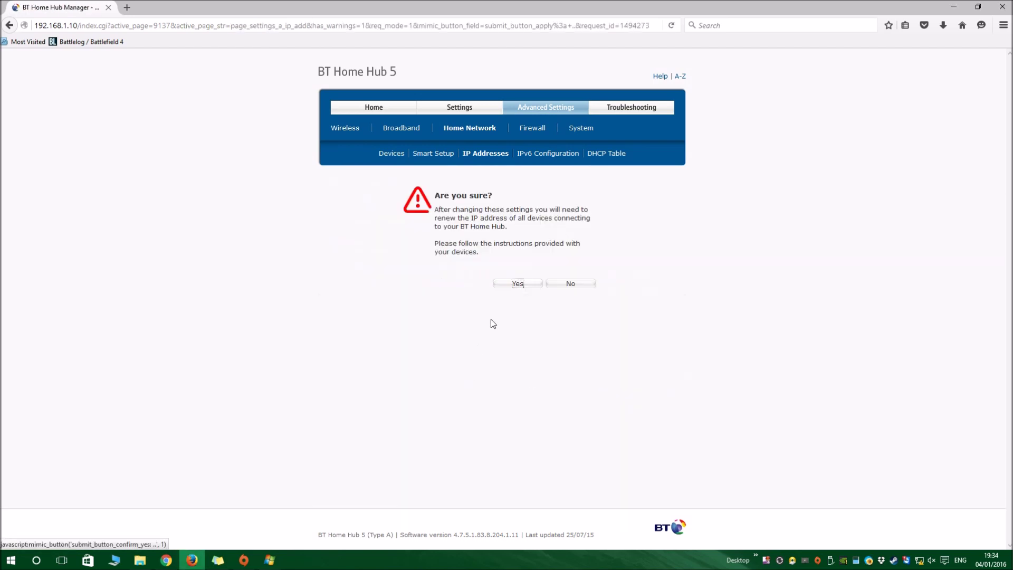
pyautogui.click(517, 284)
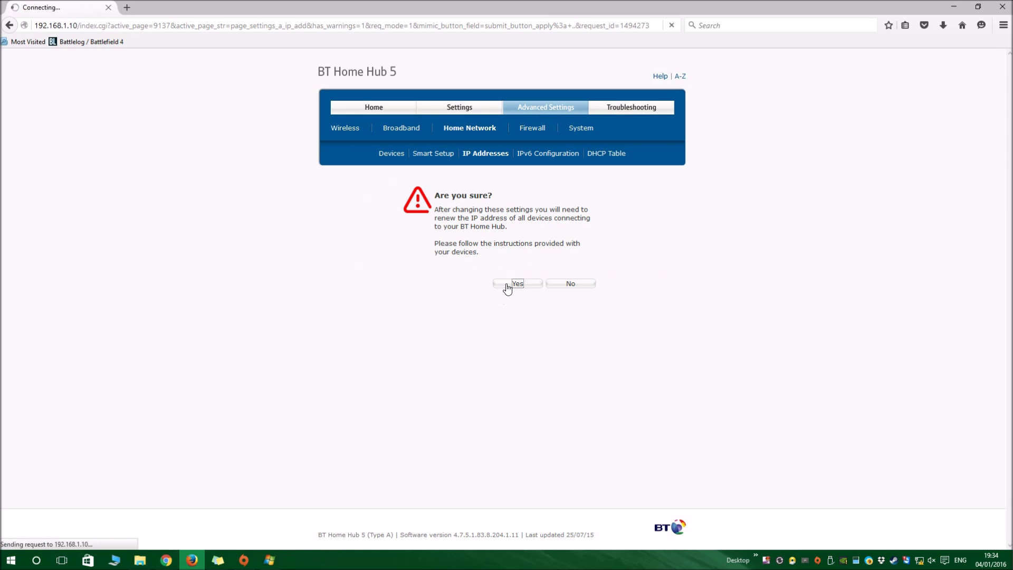
pyautogui.click(344, 128)
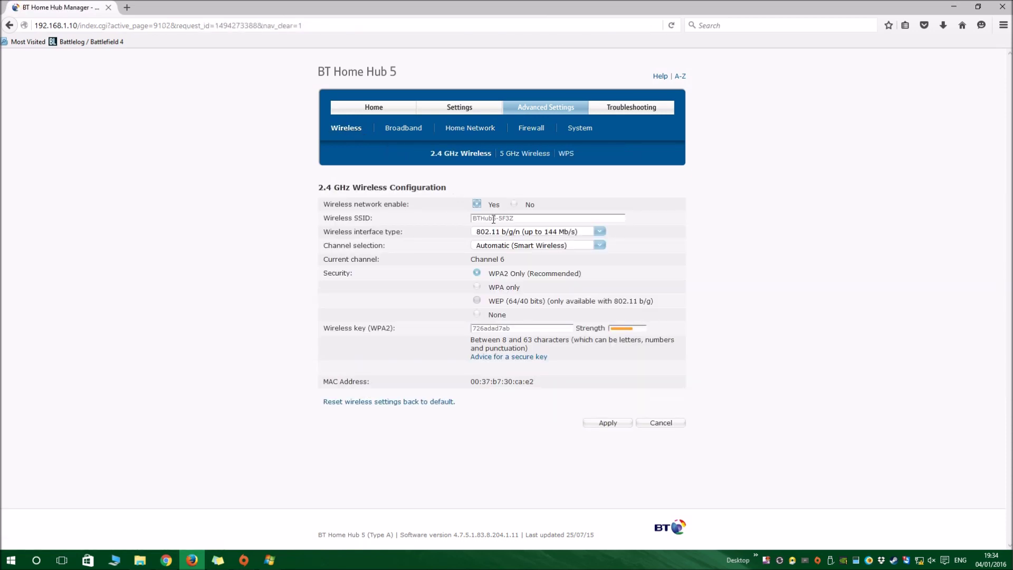
# - Rename the 2.4 GHz network to BTHub5_Slave by replacing the end of its SSID
pyautogui.click(525, 218)
pyautogui.moveTo(528, 220); pyautogui.dragTo(497, 219)
pyautogui.write('_Slave')
# - Set a new 2.4 GHz wireless key and apply, accepting the weak-key warning
pyautogui.doubleClick(475, 331)
pyautogui.write('password')
pyautogui.click(602, 423)
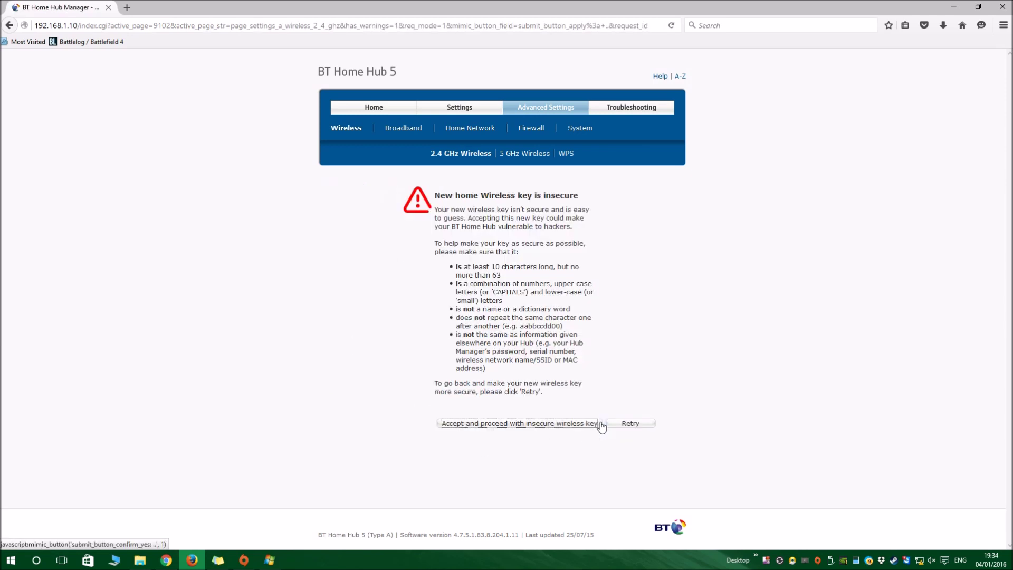
pyautogui.click(521, 430)
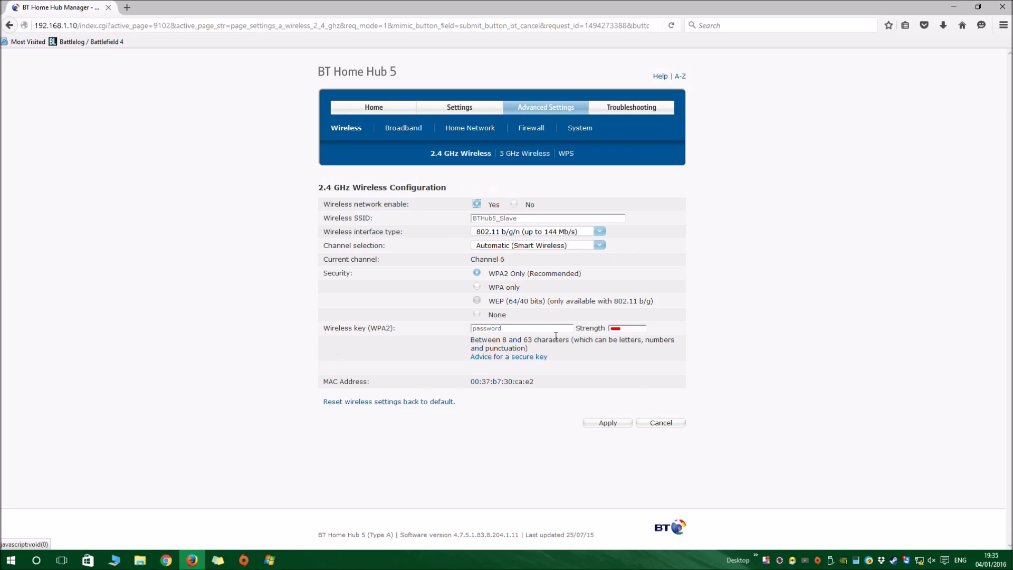
pyautogui.click(525, 153)
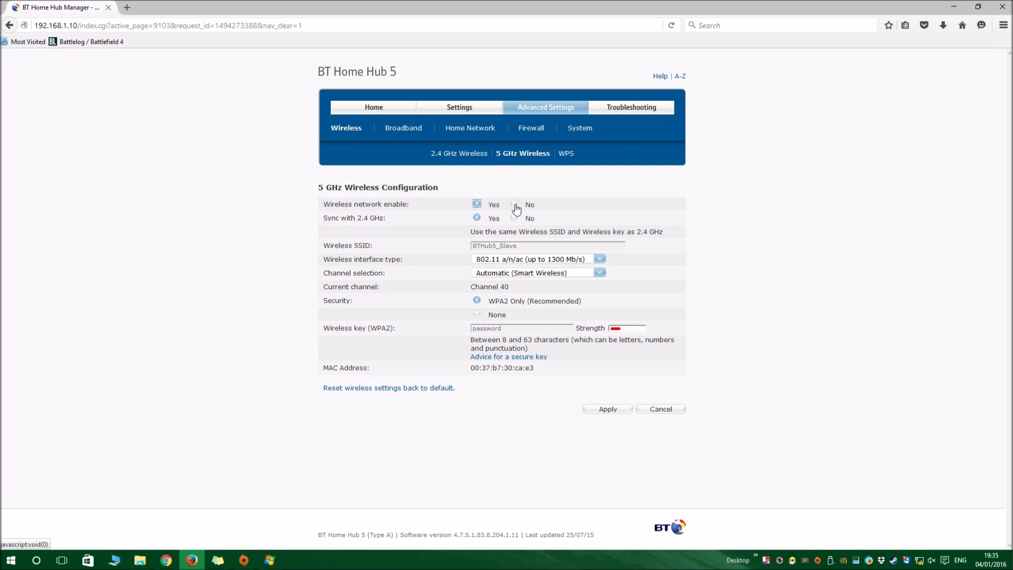
# - Set 5 GHz Sync with 2.4 GHz to No, name it BTHub5_Slave5GHz, and apply
pyautogui.click(514, 217)
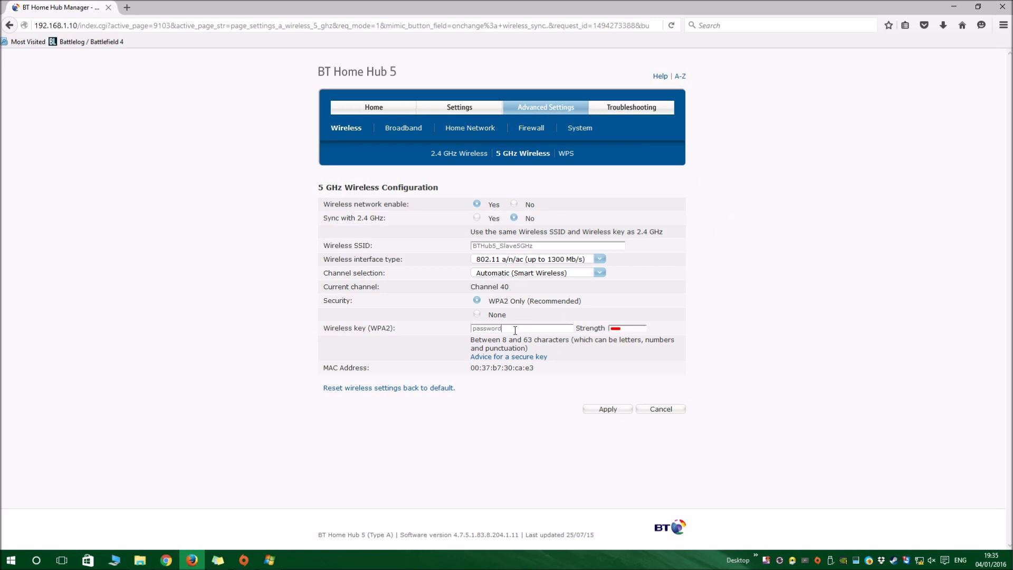
pyautogui.click(608, 409)
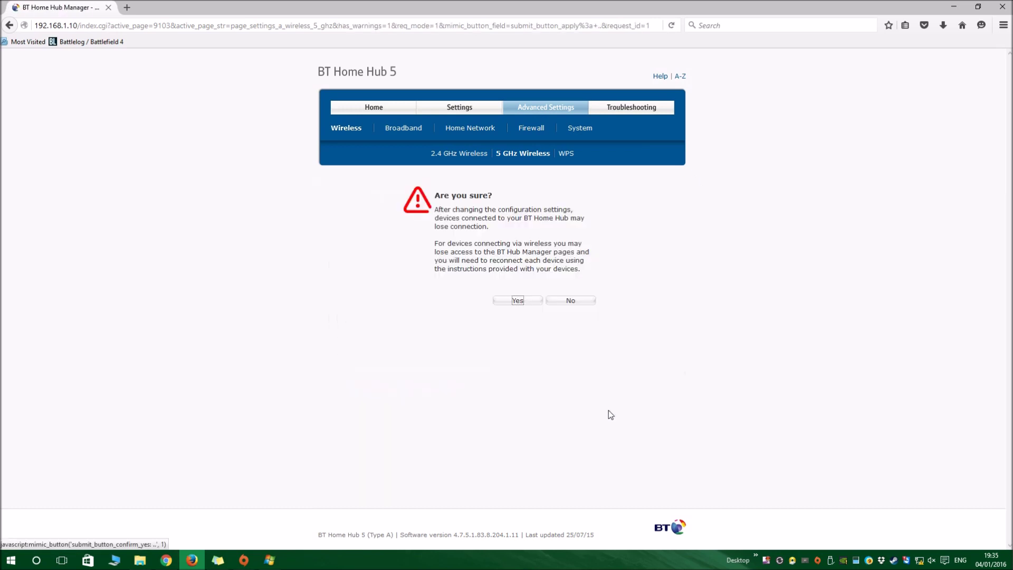
pyautogui.click(518, 301)
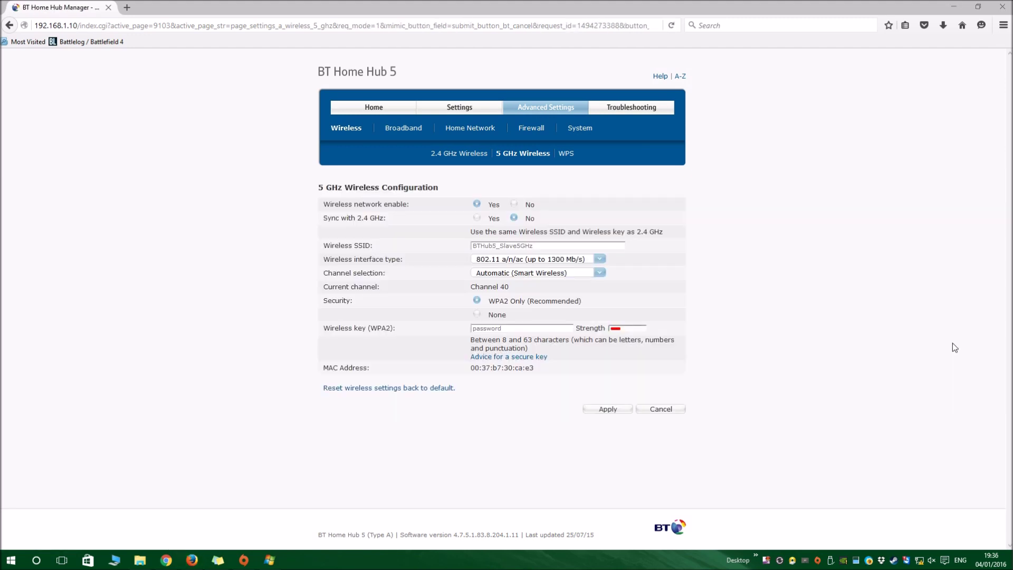
pyautogui.click(566, 156)
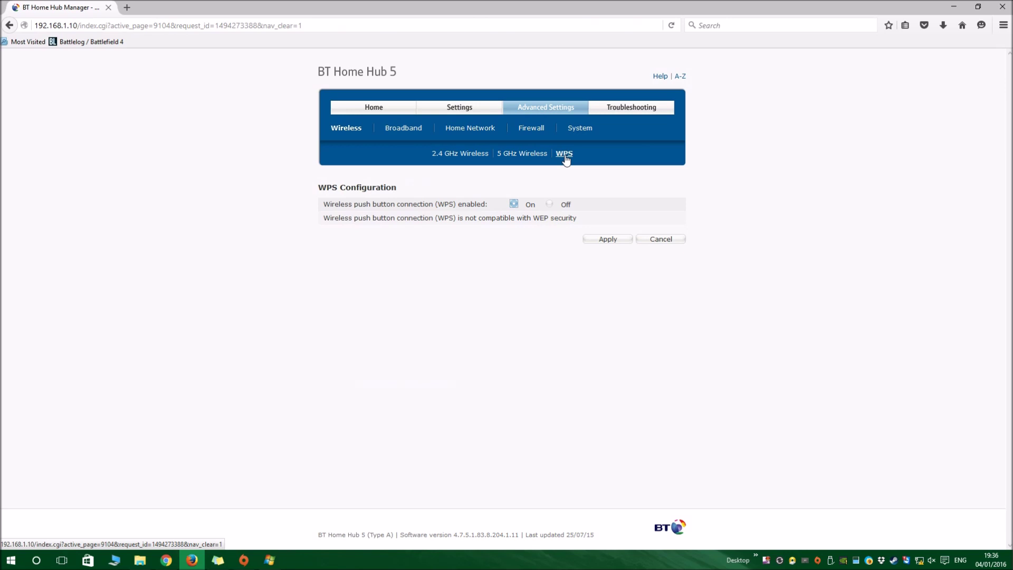
# - Set WPS to Off and confirm applying it
pyautogui.click(550, 204)
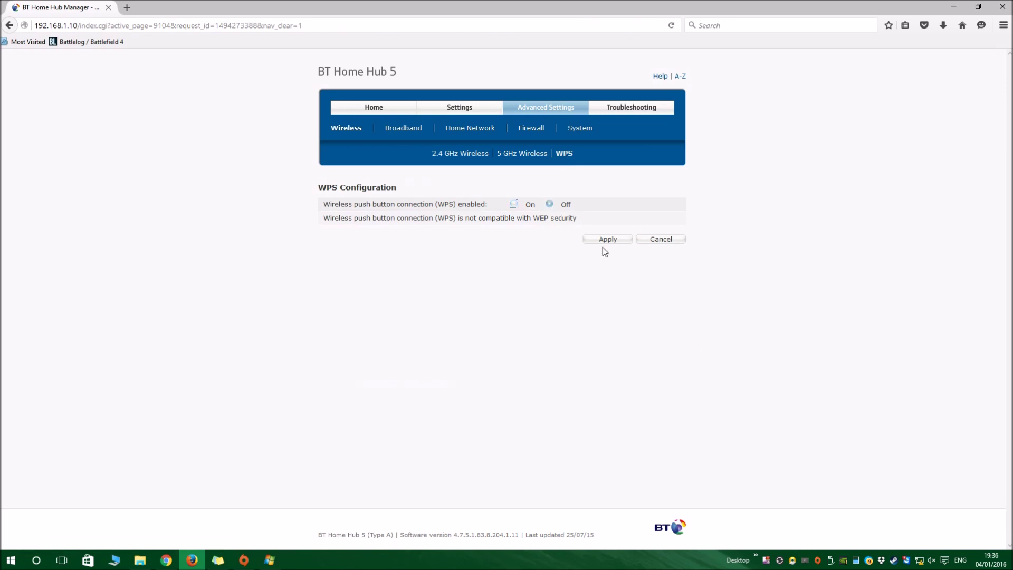
pyautogui.click(606, 241)
pyautogui.click(517, 300)
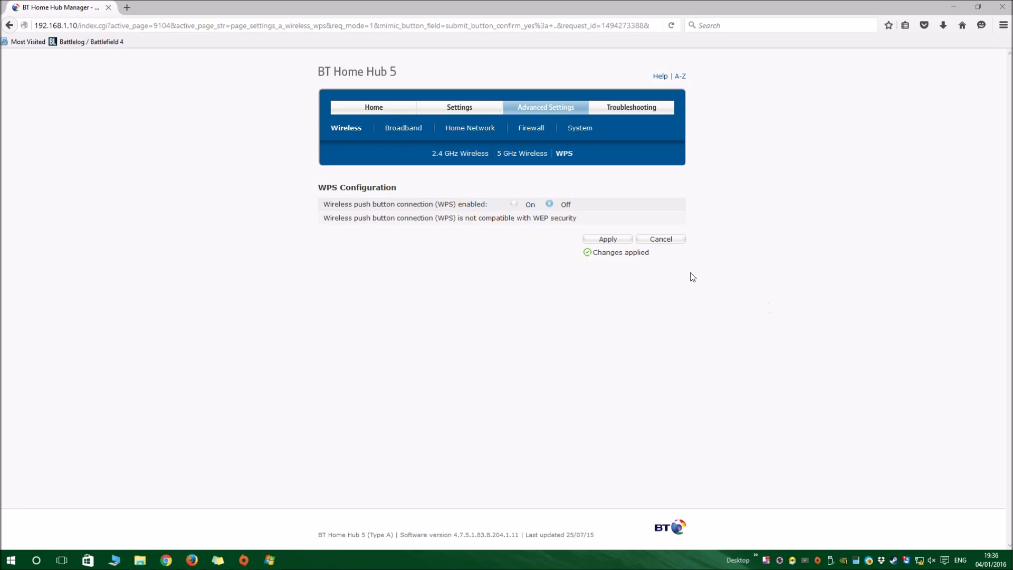
pyautogui.click(532, 127)
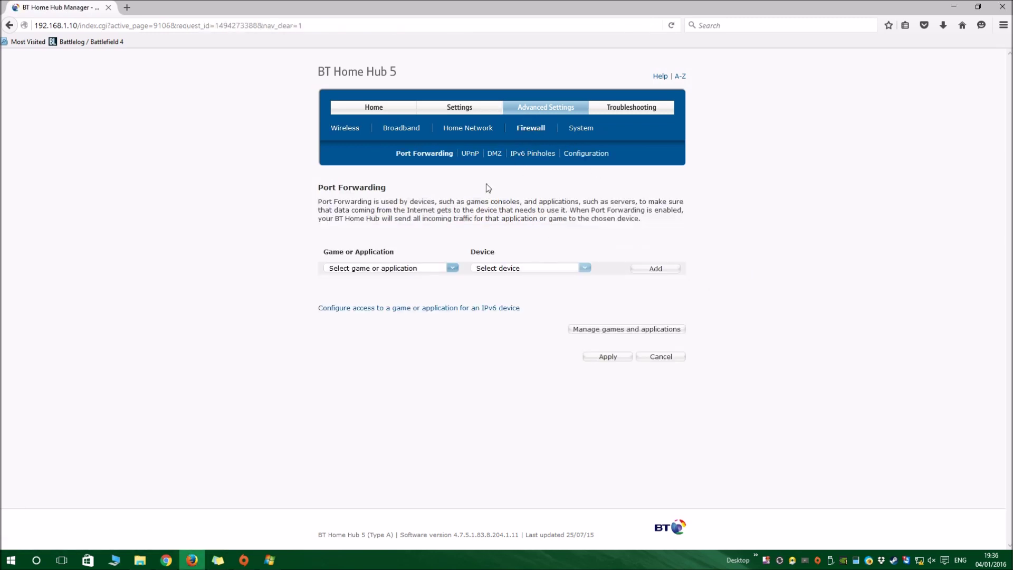
# - Set UPnP to Off and apply, then reach the firewall Configuration sub-tab
pyautogui.click(471, 157)
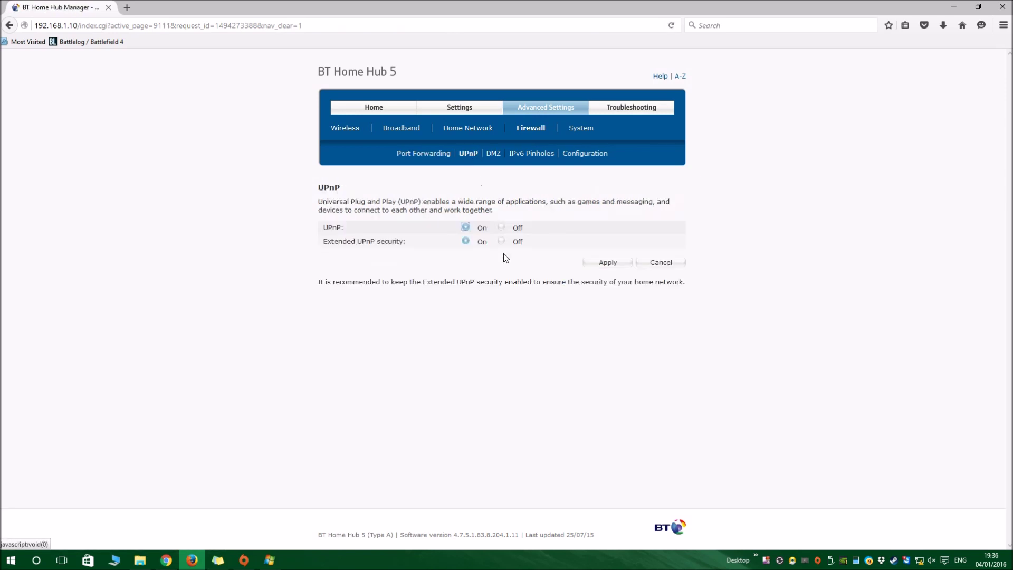
pyautogui.click(502, 228)
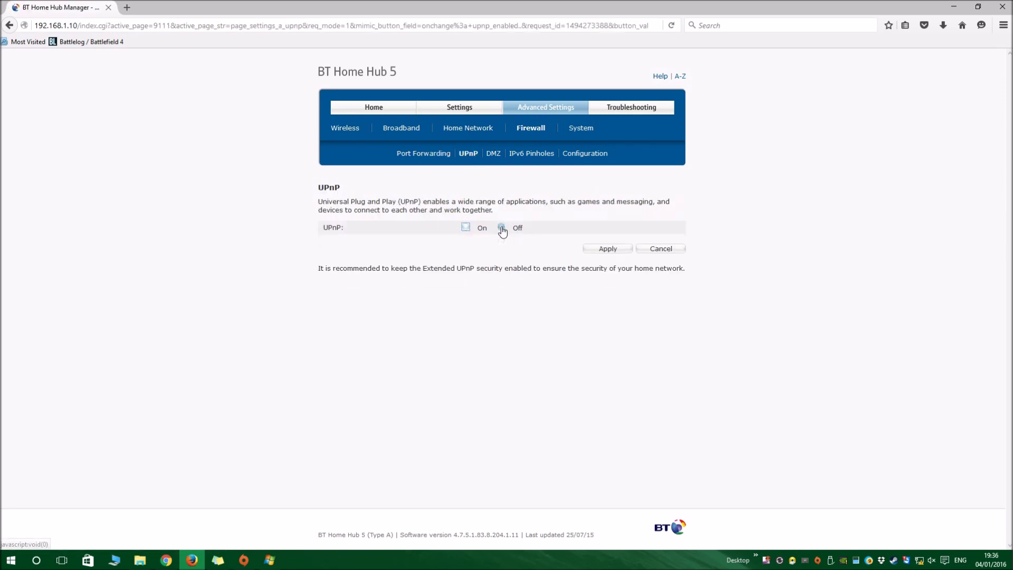
pyautogui.click(607, 248)
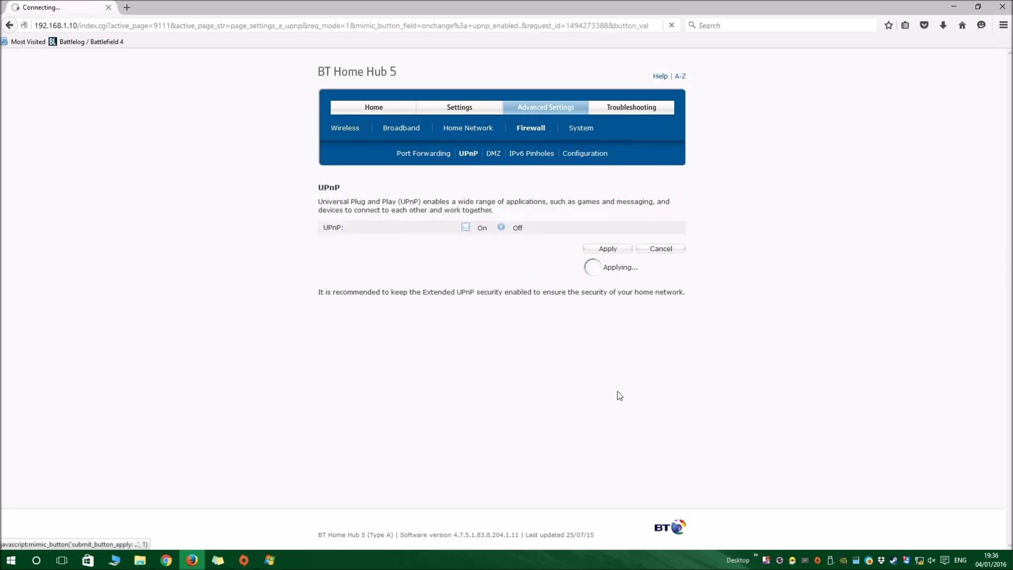
pyautogui.click(495, 158)
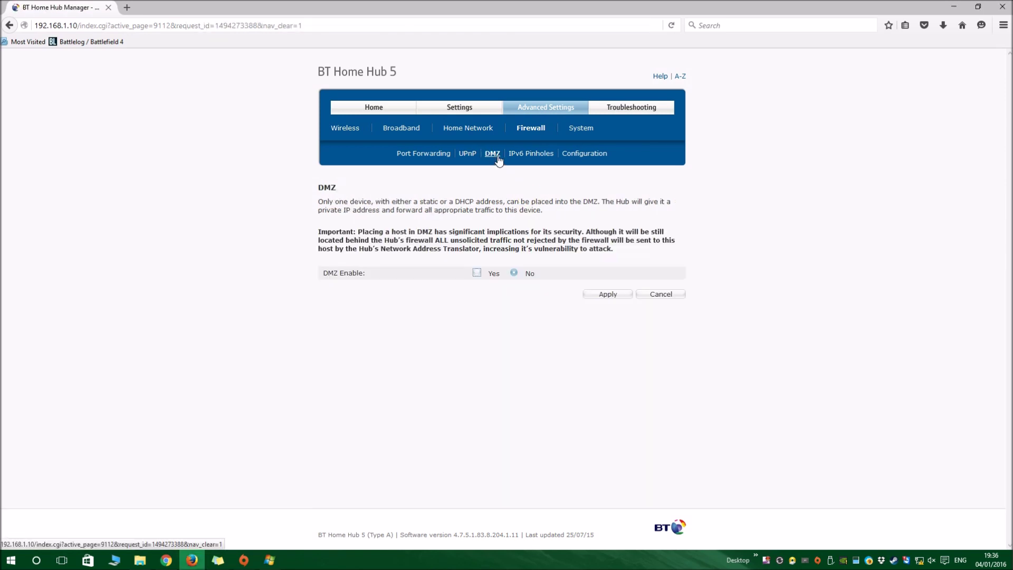
pyautogui.click(542, 158)
pyautogui.click(585, 156)
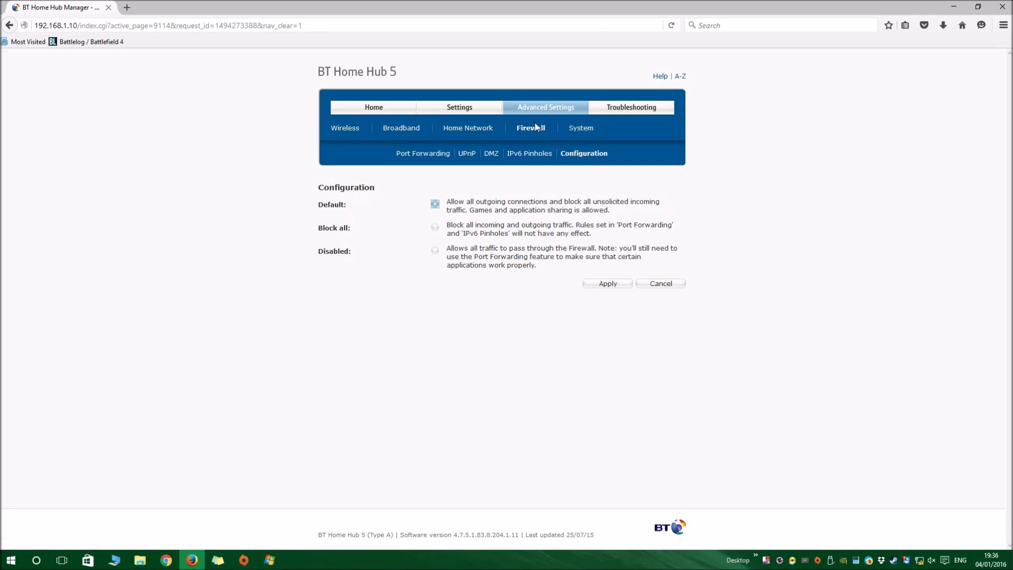
# - Set Firewall Configuration to Disabled, confirm it, and return to the Home page
pyautogui.click(437, 255)
pyautogui.click(607, 284)
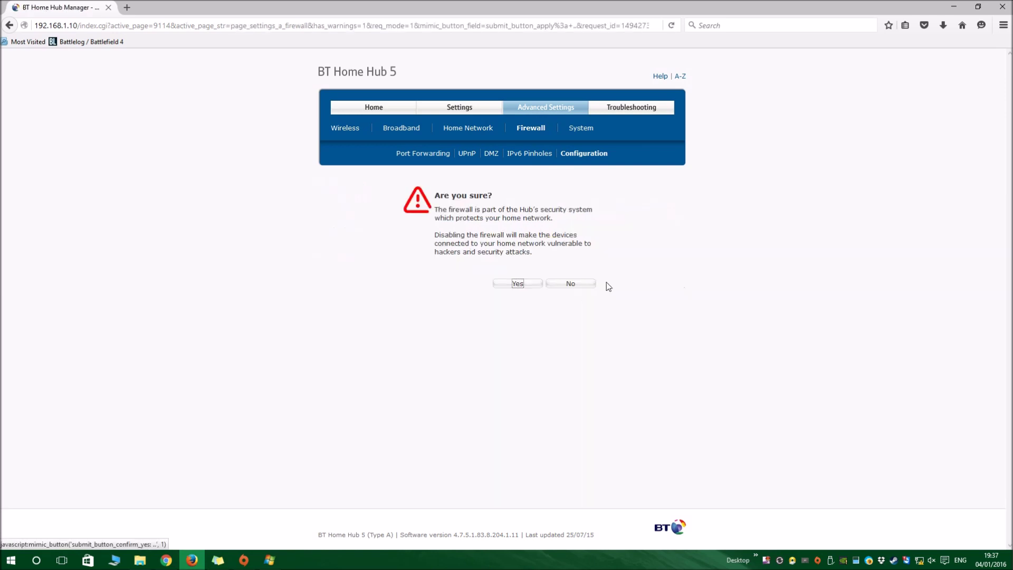
pyautogui.click(508, 286)
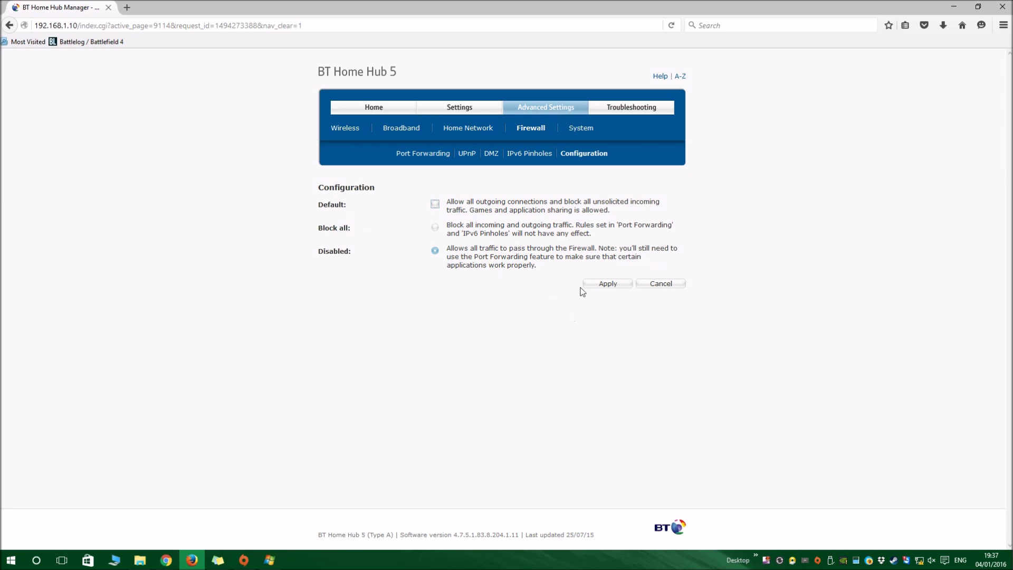
pyautogui.click(391, 110)
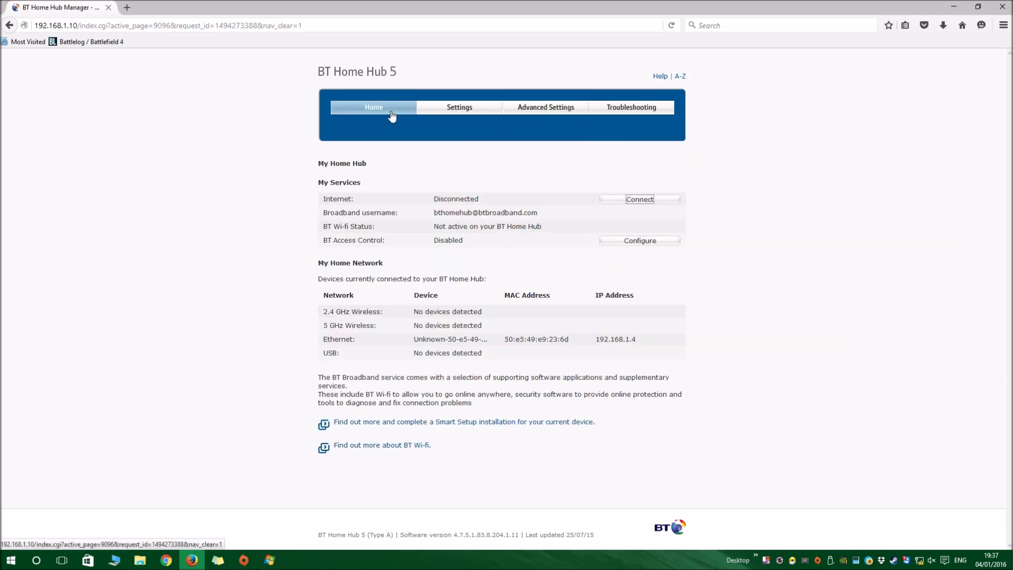